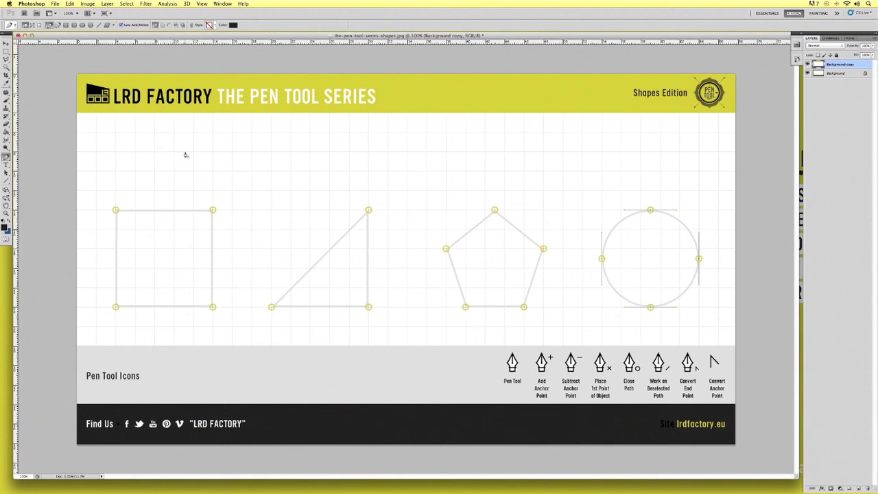
# Zoom the worksheet to 200% to inspect it, then return the view to 100%.
pyautogui.press('super+plus')
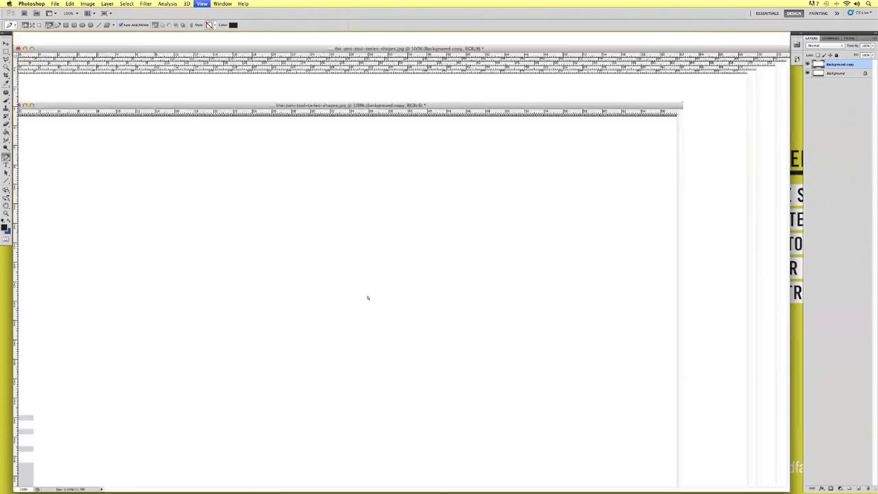
pyautogui.scroll(-5, 435, 335)
pyautogui.hscroll(2, 437, 335)
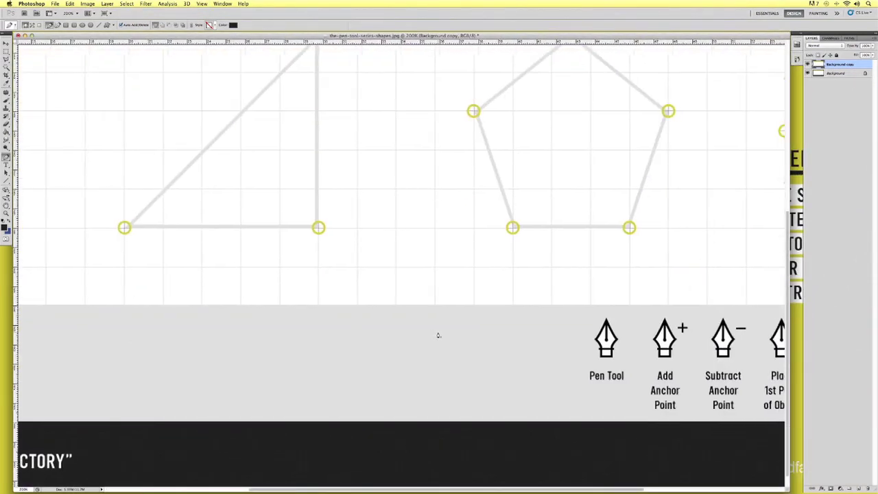
pyautogui.hscroll(9, 439, 335)
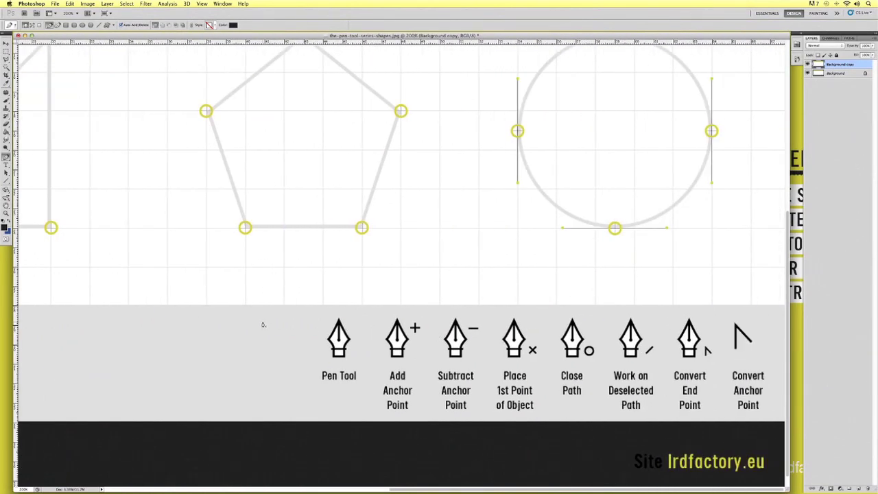
pyautogui.scroll(-1, 264, 325)
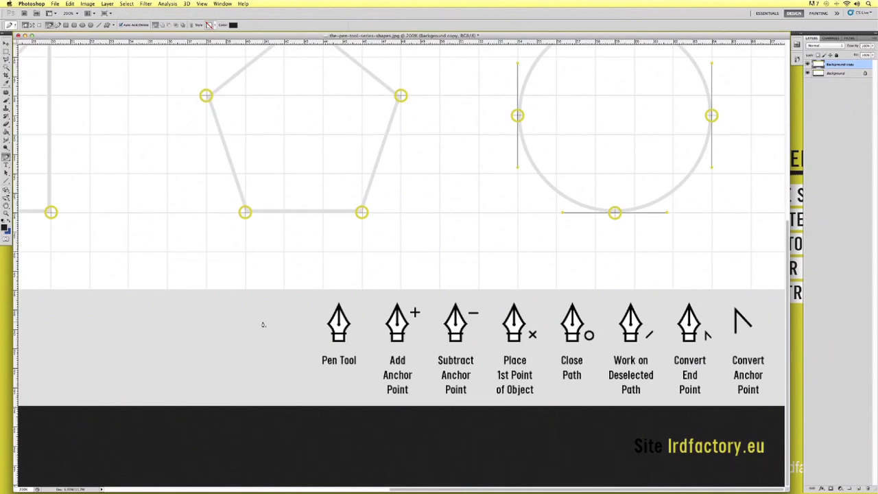
pyautogui.press('super+minus')
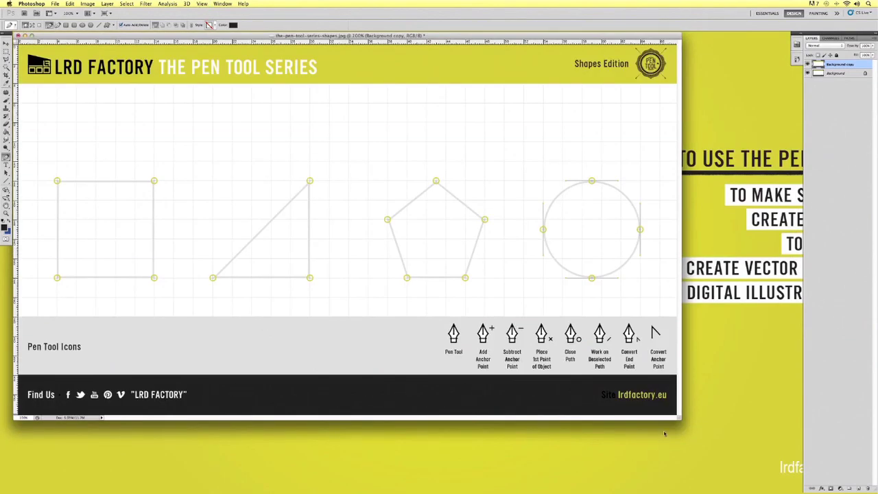
# Enlarge the document window to show the whole worksheet and select the Pen tool.
pyautogui.moveTo(679, 415); pyautogui.dragTo(799, 492)
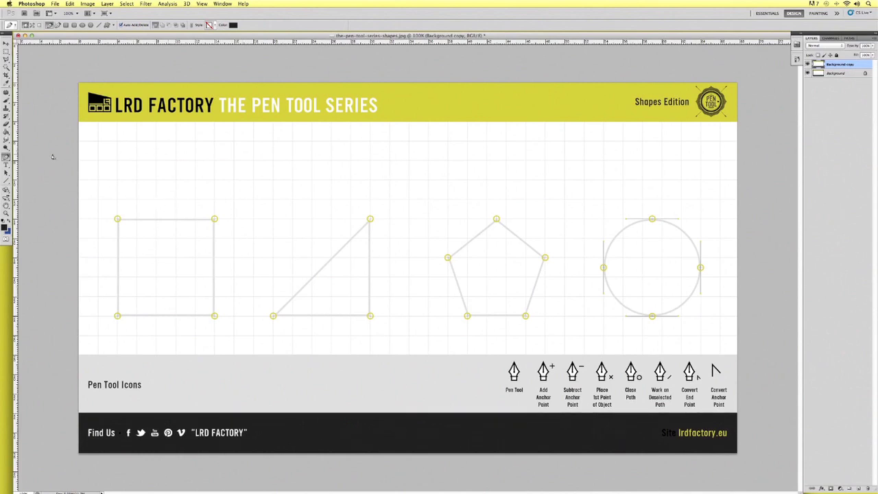
pyautogui.click(7, 147)
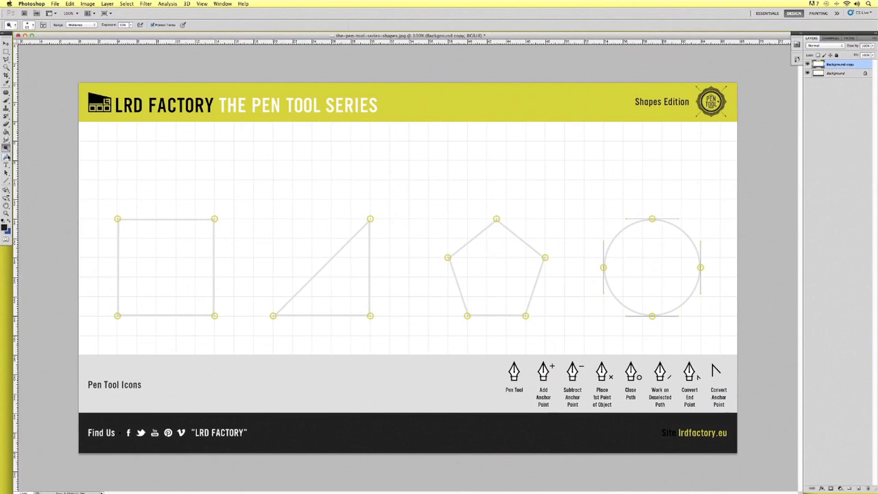
pyautogui.click(6, 156)
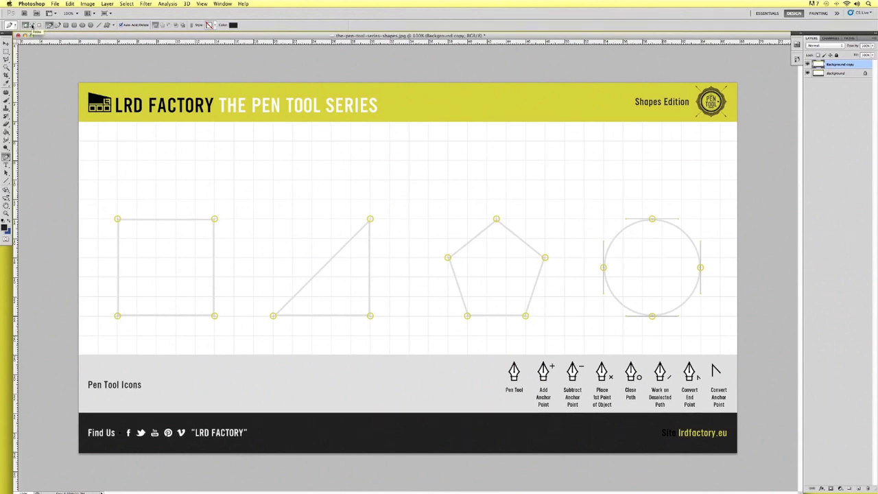
# Switch the Pen to Shape Layers mode and anchor Shape 1 at the square's top-left corner.
pyautogui.click(31, 25)
pyautogui.click(117, 219)
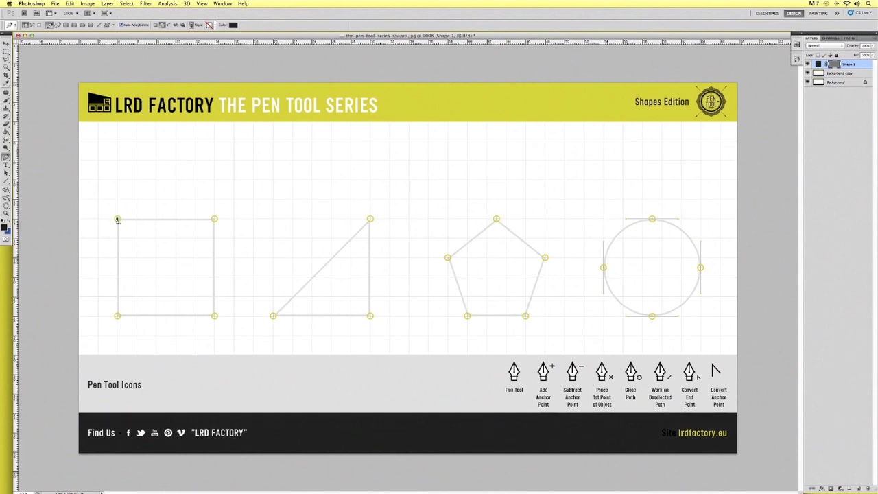
pyautogui.click(117, 219)
# Add anchors at the square's top-right, bottom-right and bottom-left corners.
pyautogui.click(214, 219)
pyautogui.click(214, 317)
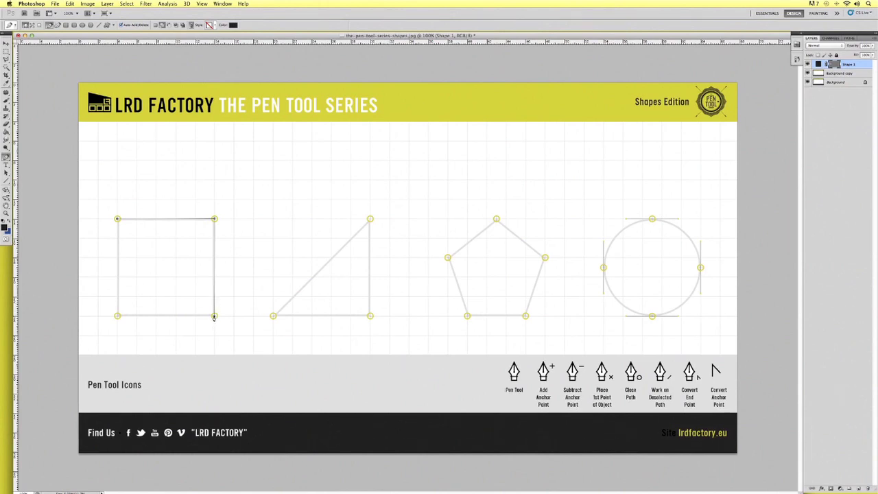
pyautogui.click(118, 316)
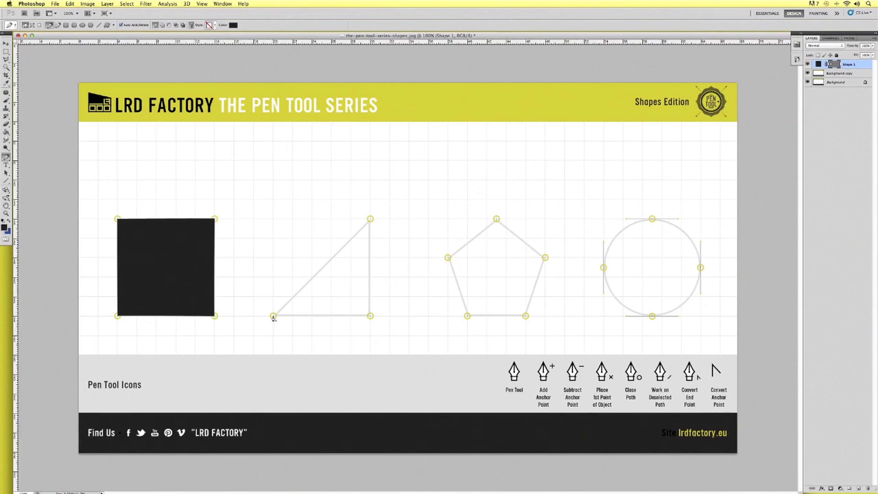
# Anchor and close the triangle's bottom-left, top and bottom-right corners, then begin the pentagon's left point.
pyautogui.click(273, 316)
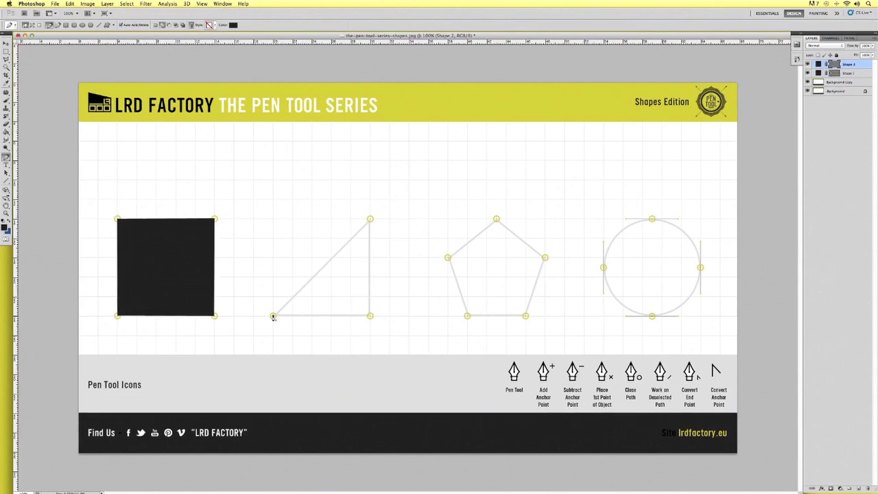
pyautogui.click(370, 219)
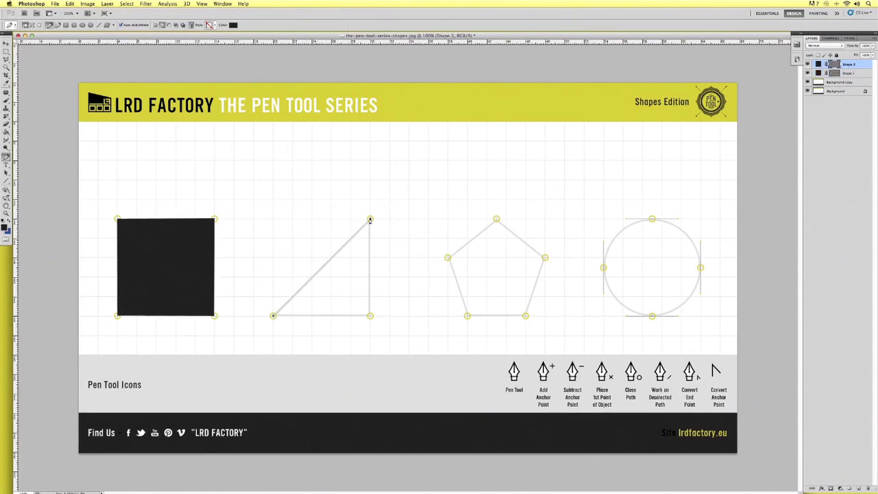
pyautogui.click(369, 316)
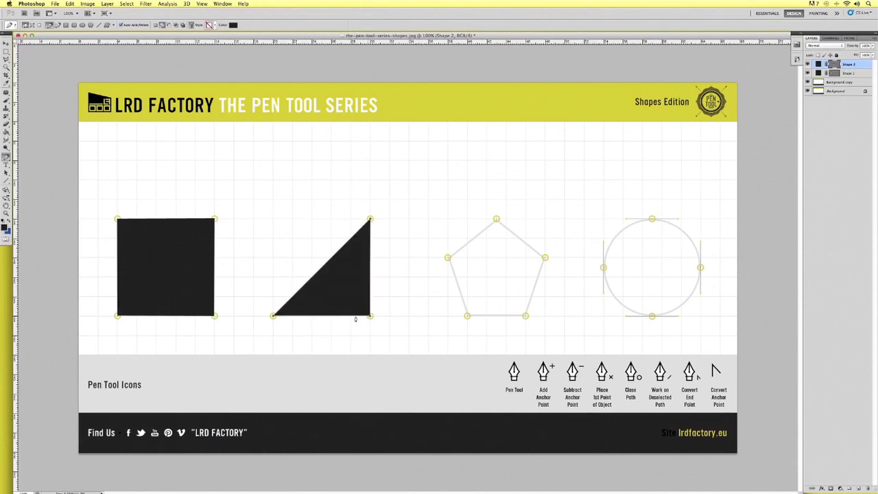
pyautogui.click(273, 316)
pyautogui.click(447, 258)
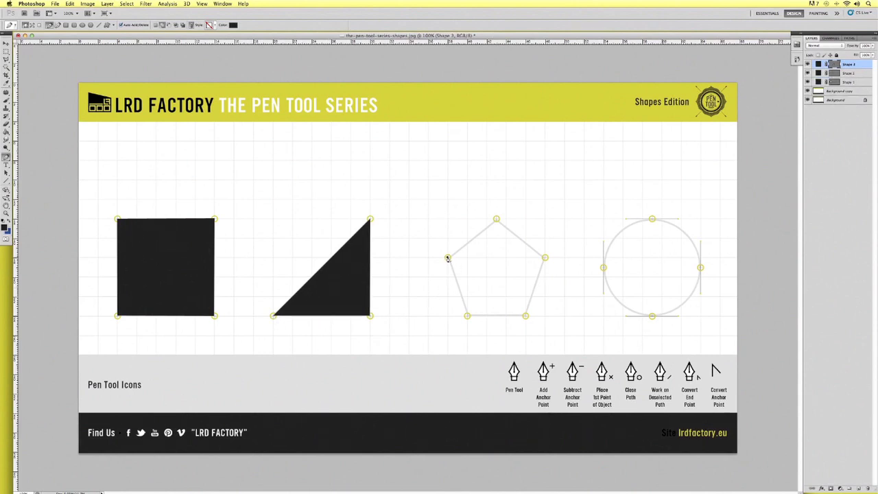
# Anchor the pentagon's top, right, lower-right and lower-left points and close the path.
pyautogui.click(496, 220)
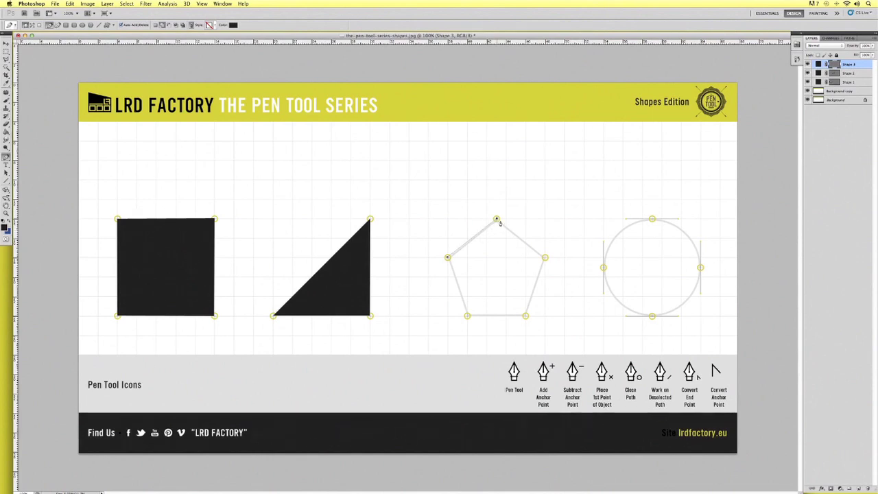
pyautogui.click(544, 258)
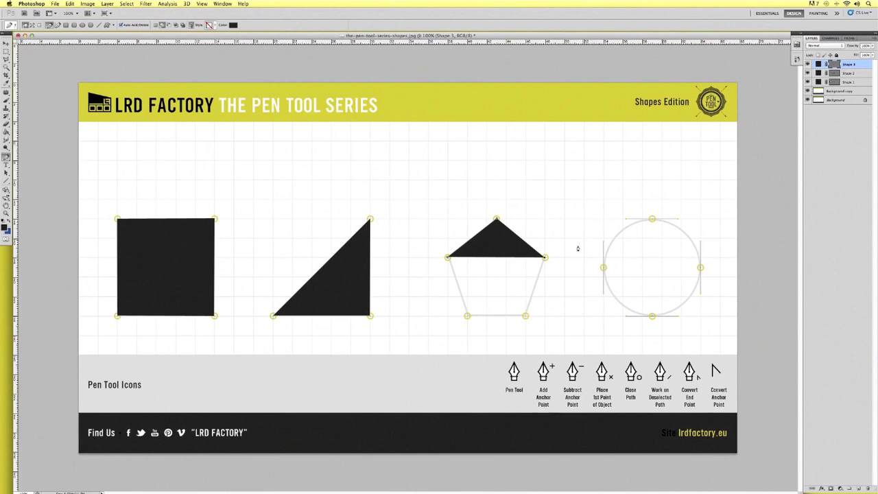
pyautogui.click(526, 315)
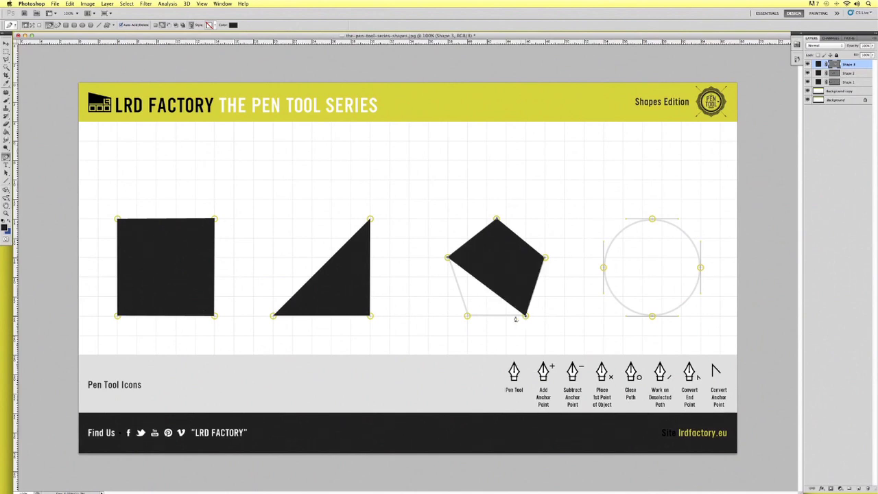
pyautogui.click(467, 317)
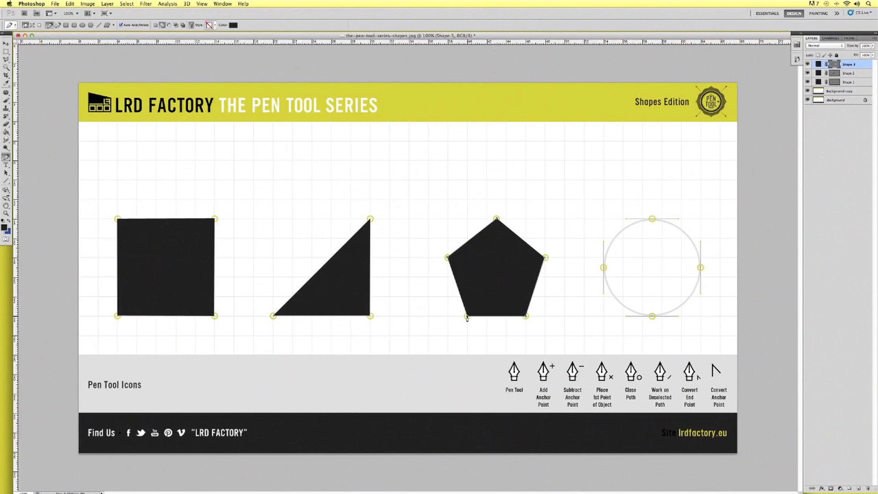
pyautogui.click(447, 259)
# Trace the circle with curved anchors dragged at its left, top, right and bottom points, then close it.
pyautogui.click(603, 268)
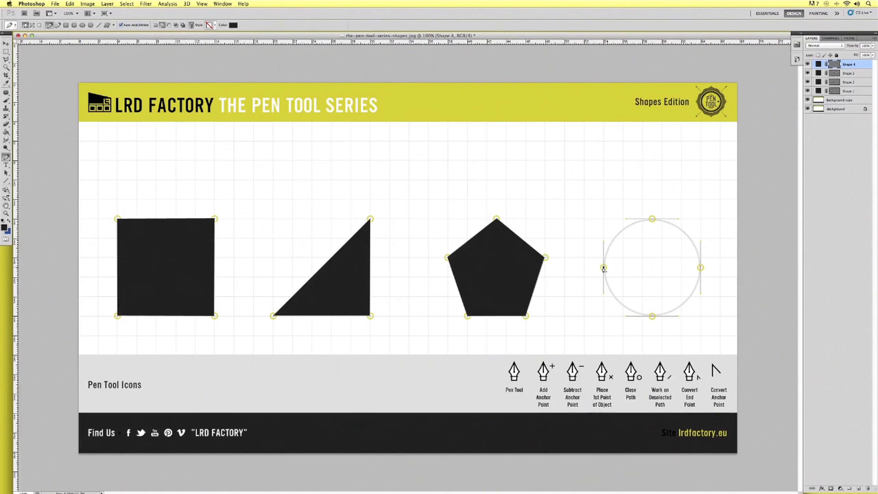
pyautogui.hotkey('ctrl', 'z')
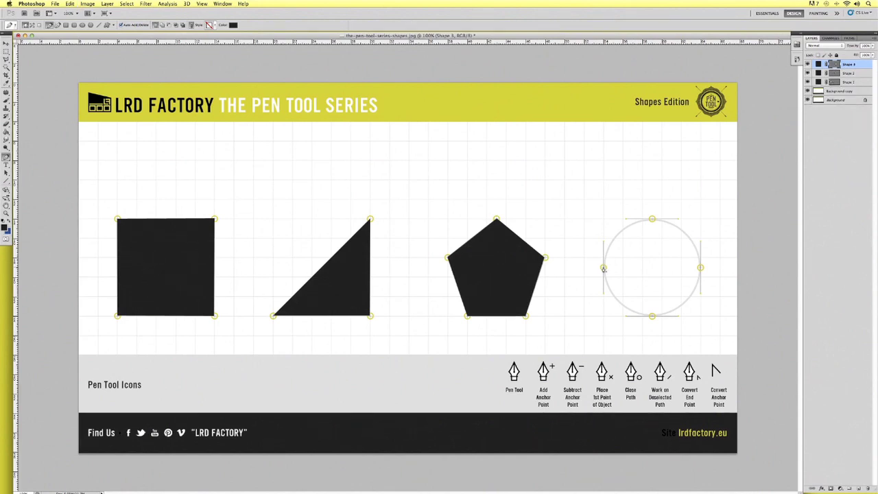
pyautogui.moveTo(603, 268); pyautogui.dragTo(604, 241)
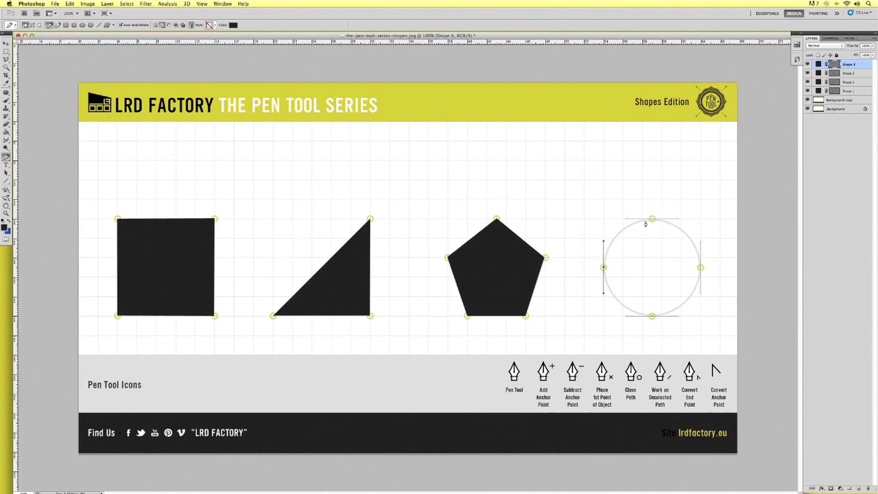
pyautogui.moveTo(652, 220); pyautogui.dragTo(679, 220)
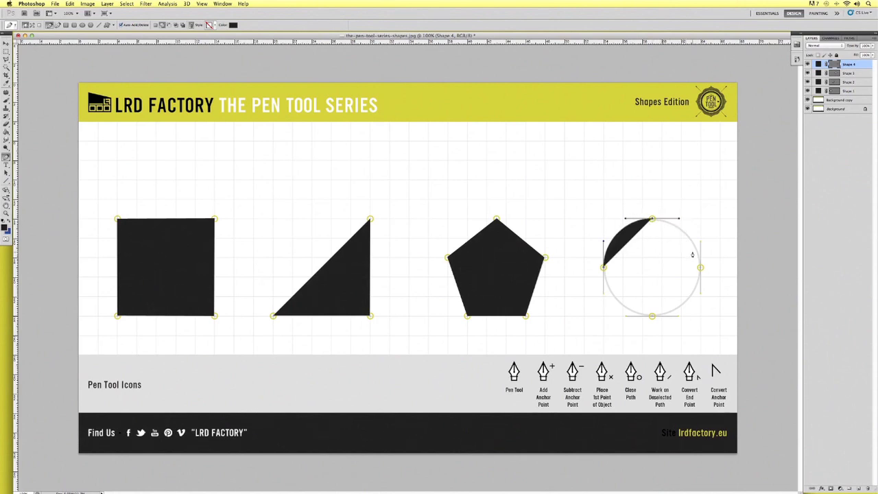
pyautogui.moveTo(700, 268); pyautogui.dragTo(701, 294)
pyautogui.moveTo(701, 293); pyautogui.dragTo(700, 294)
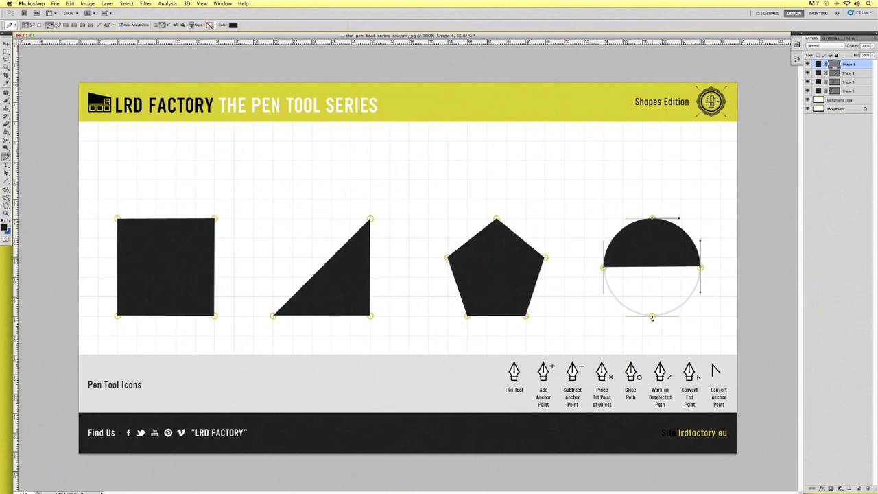
pyautogui.moveTo(652, 317); pyautogui.dragTo(624, 315)
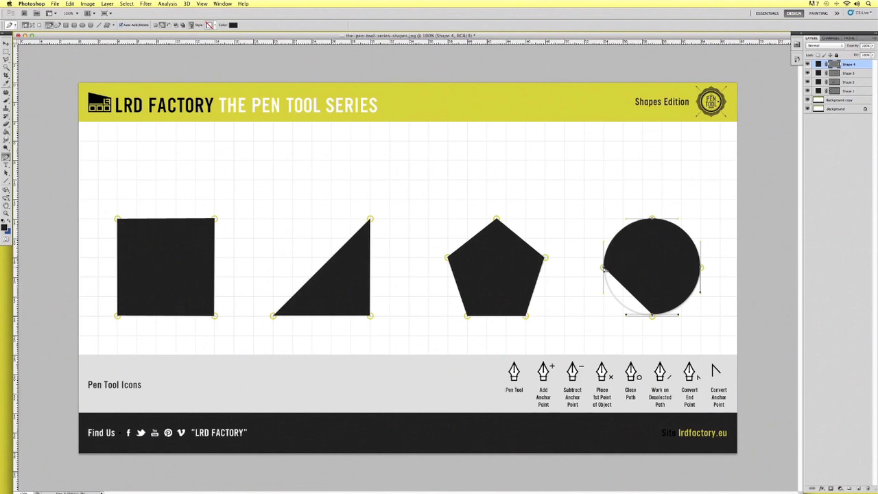
pyautogui.click(605, 270)
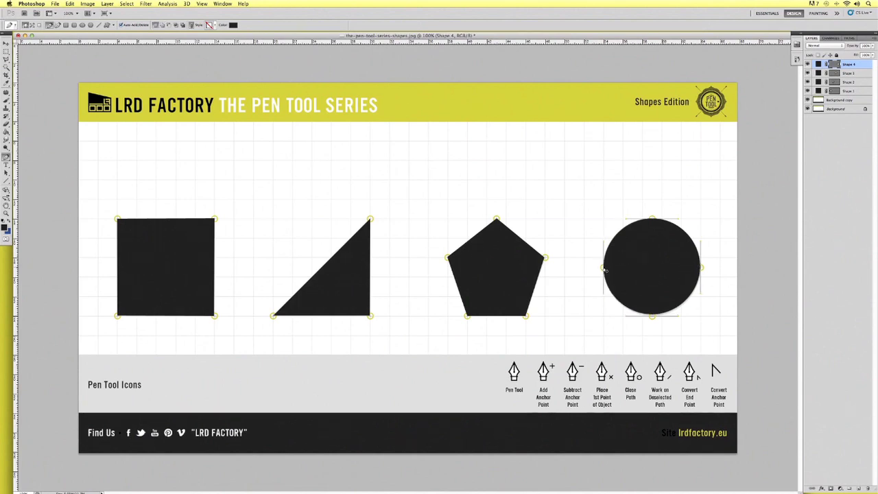